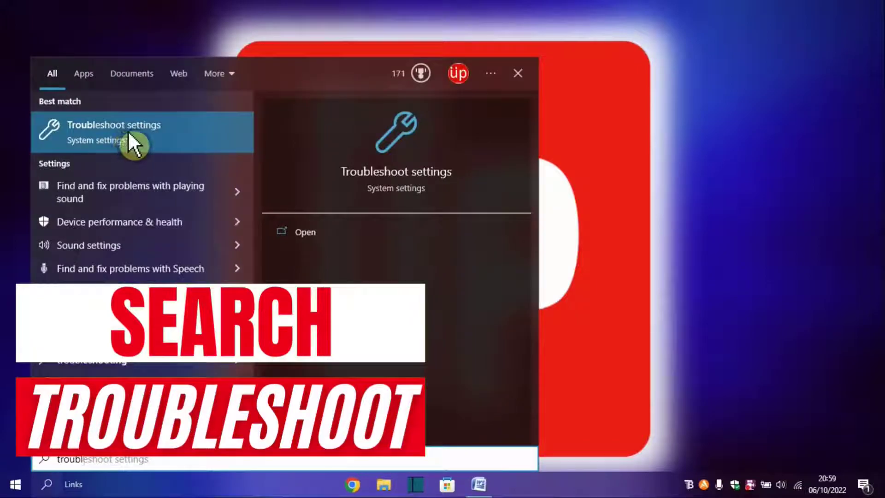
Go to Troubleshoot, open Additional troubleshooters and expand Windows Store Apps
{"action": "left_click", "coordinate": [128, 130]}
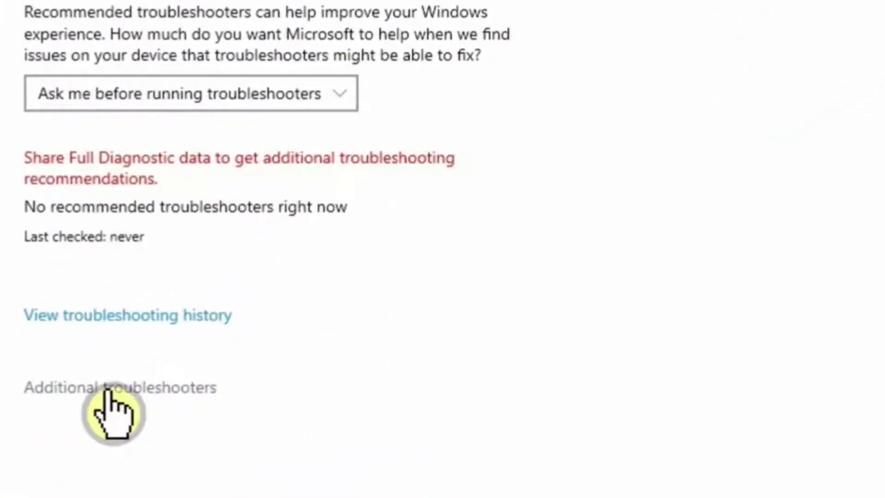
{"action": "left_click", "coordinate": [115, 405]}
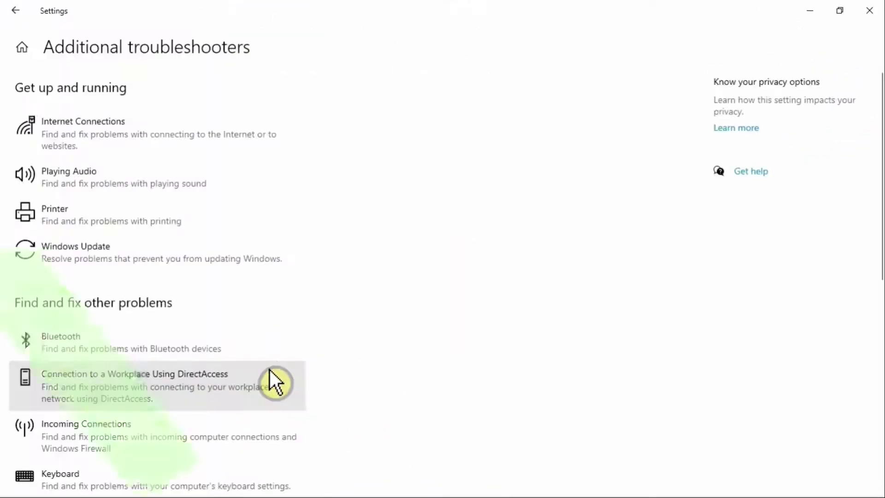
{"action": "scroll", "coordinate": [270, 370], "scroll_direction": "down", "scroll_amount": 5}
{"action": "scroll", "coordinate": [270, 370], "scroll_direction": "down", "scroll_amount": 5}
{"action": "scroll", "coordinate": [270, 371], "scroll_direction": "down", "scroll_amount": 1}
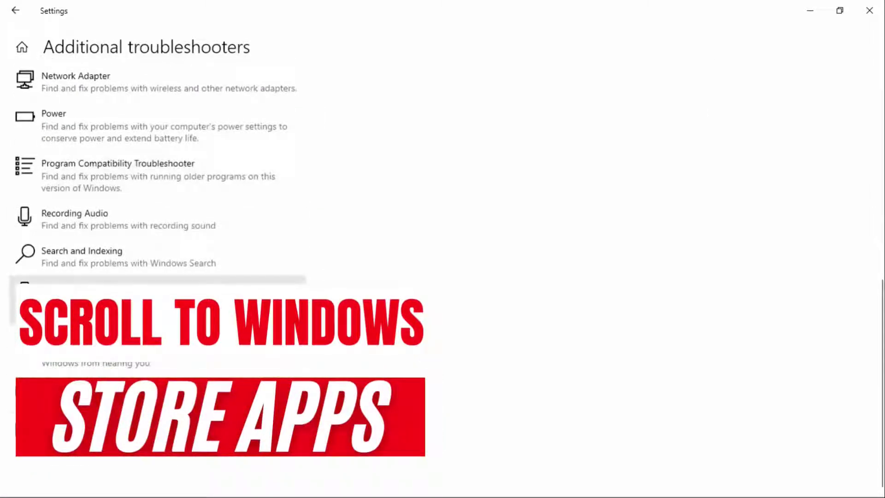
{"action": "left_click", "coordinate": [186, 430]}
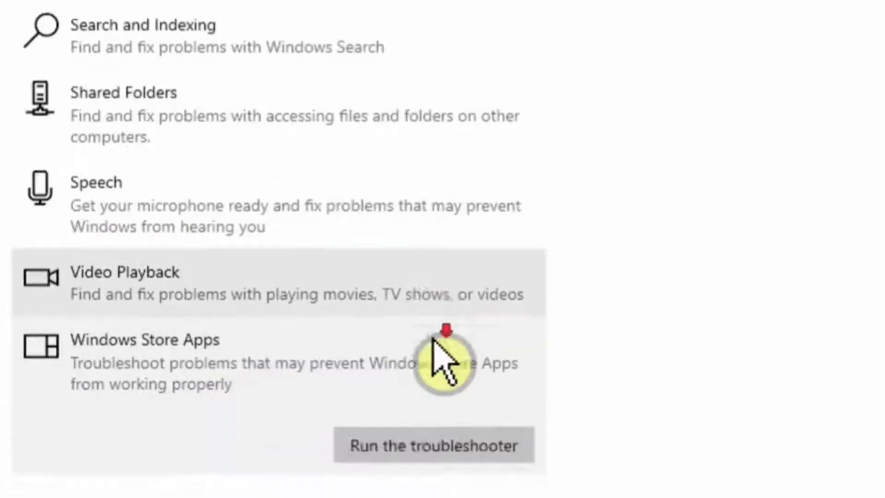
{"action": "scroll", "coordinate": [443, 360], "scroll_direction": "down", "scroll_amount": 1}
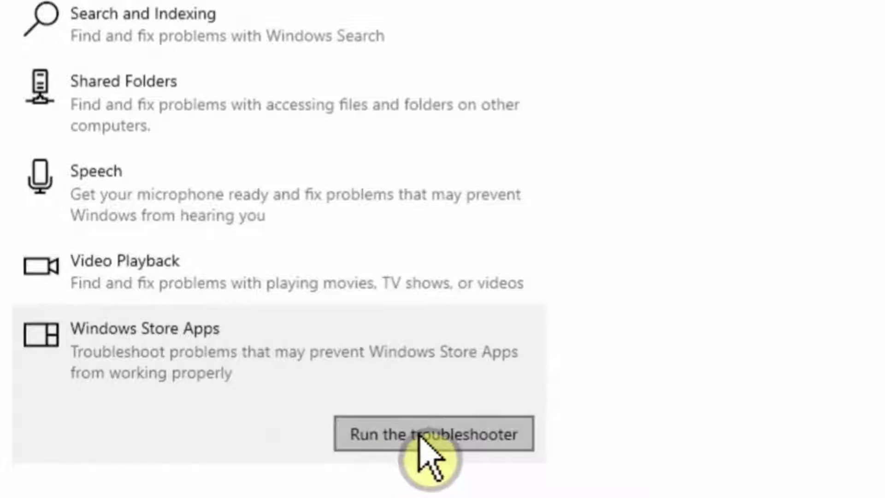
Run the Windows Store Apps troubleshooter and close it once it reports no problem
{"action": "left_click", "coordinate": [435, 443]}
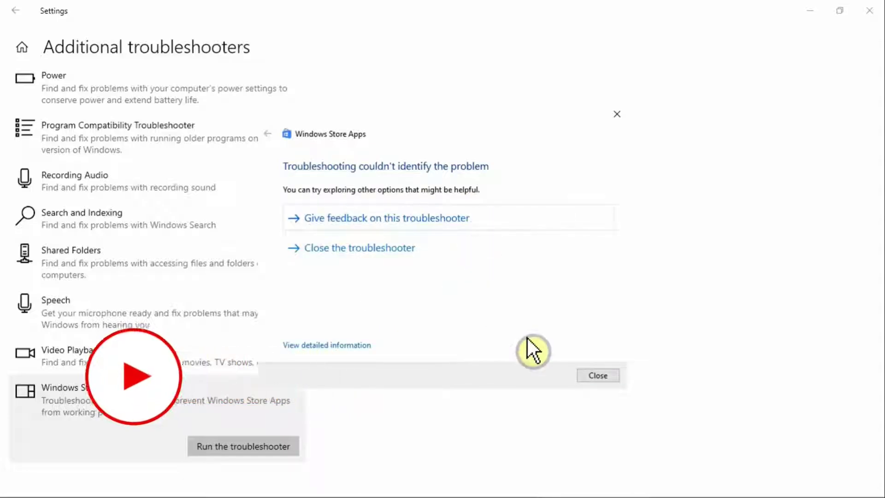
{"action": "left_click", "coordinate": [594, 376]}
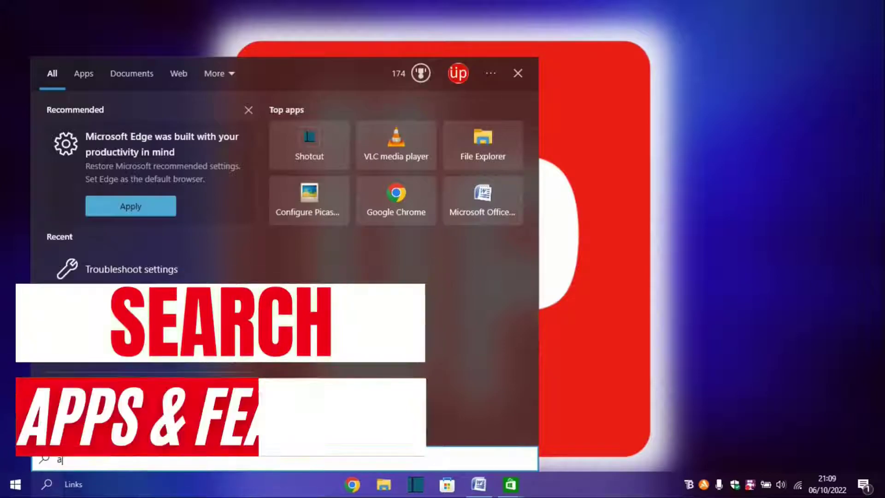
{"action": "type", "text": "apps"}
In Apps & features, filter the app list to 'store' and select Microsoft Store
{"action": "left_click", "coordinate": [123, 139]}
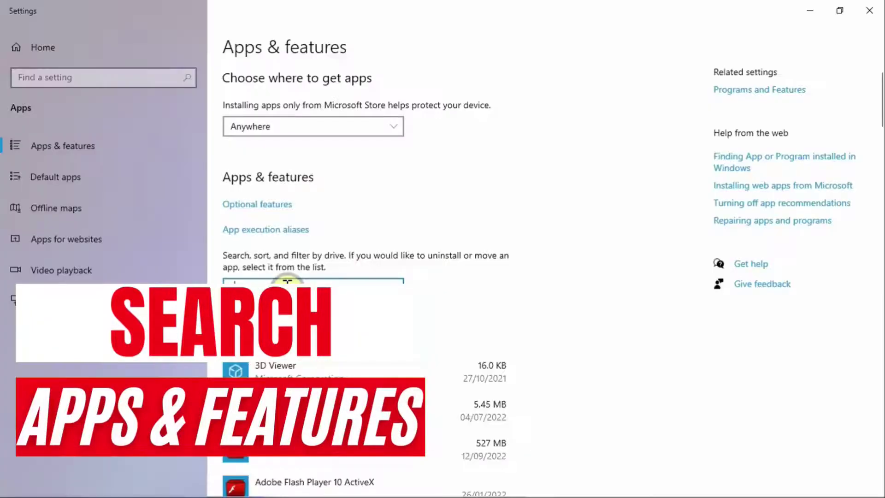
{"action": "left_click", "coordinate": [287, 288]}
{"action": "type", "text": "sto"}
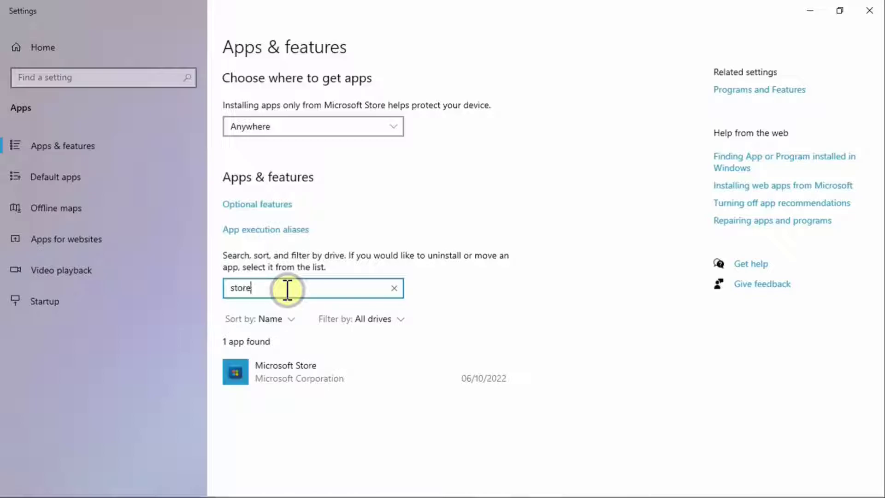
{"action": "type", "text": "re"}
{"action": "left_click", "coordinate": [285, 372]}
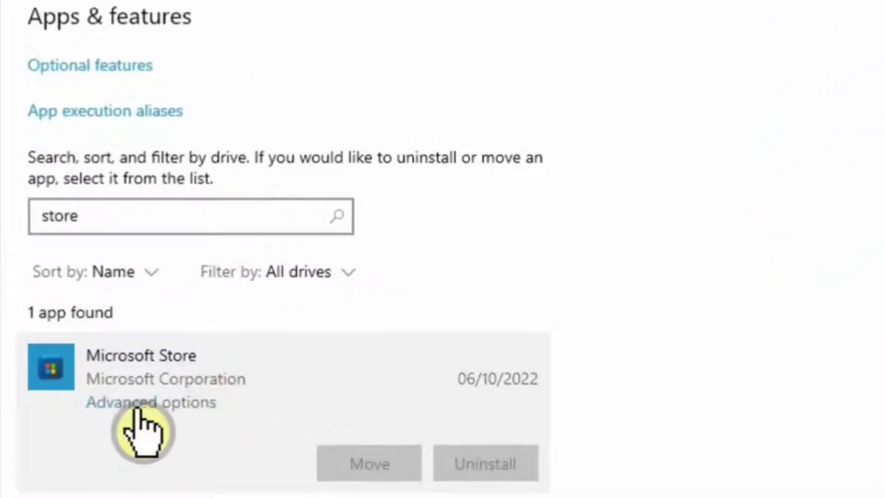
Open Microsoft Store's advanced options to check its permissions and Reset section
{"action": "left_click", "coordinate": [142, 405]}
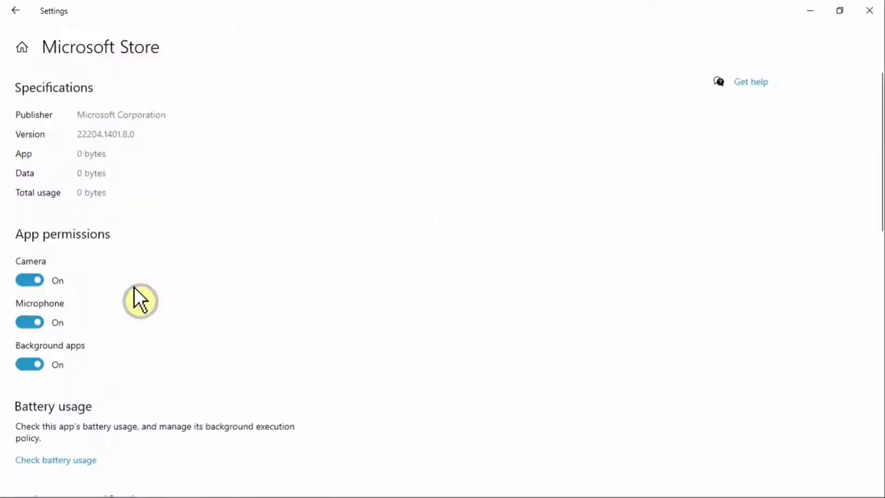
{"action": "scroll", "coordinate": [67, 300], "scroll_direction": "down", "scroll_amount": 1}
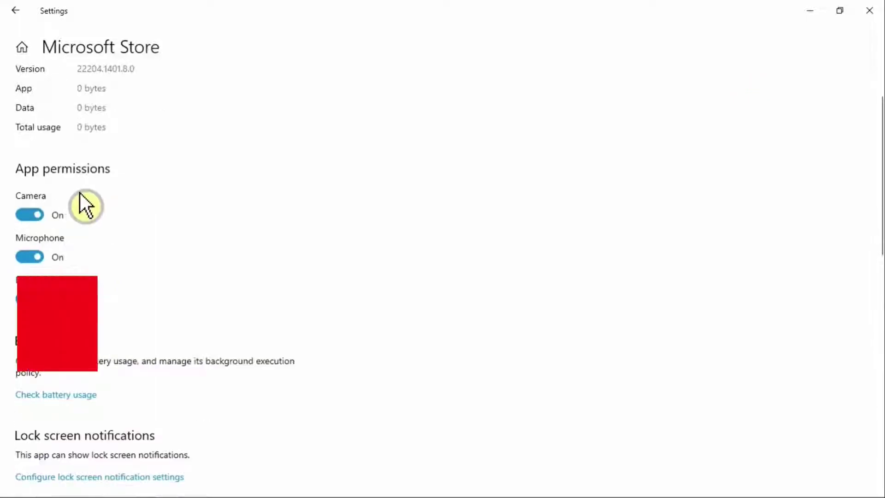
{"action": "scroll", "coordinate": [62, 231], "scroll_direction": "down", "scroll_amount": 1}
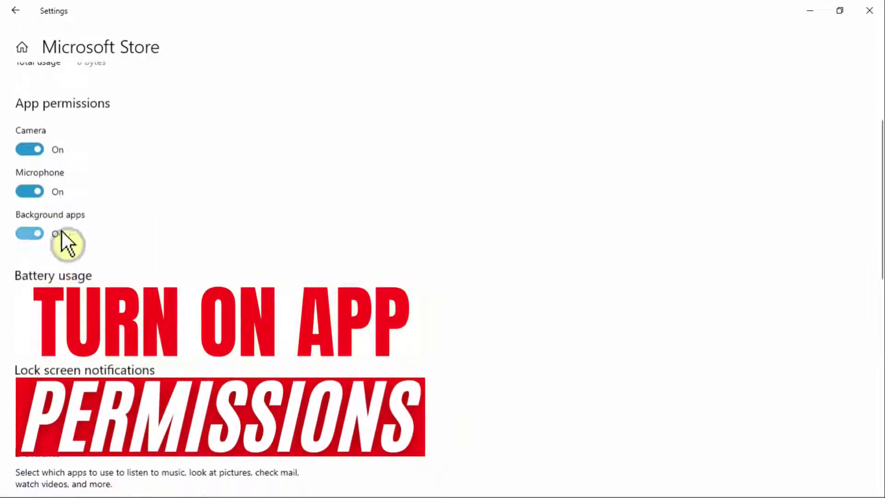
{"action": "scroll", "coordinate": [66, 233], "scroll_direction": "down", "scroll_amount": 5}
{"action": "scroll", "coordinate": [151, 208], "scroll_direction": "down", "scroll_amount": 2}
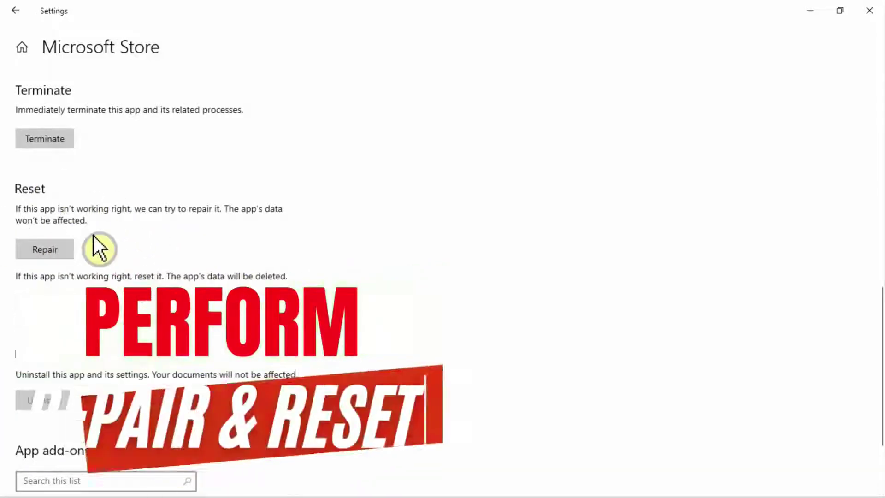
Repair Microsoft Store from its Reset section without deleting its data
{"action": "left_click", "coordinate": [45, 250]}
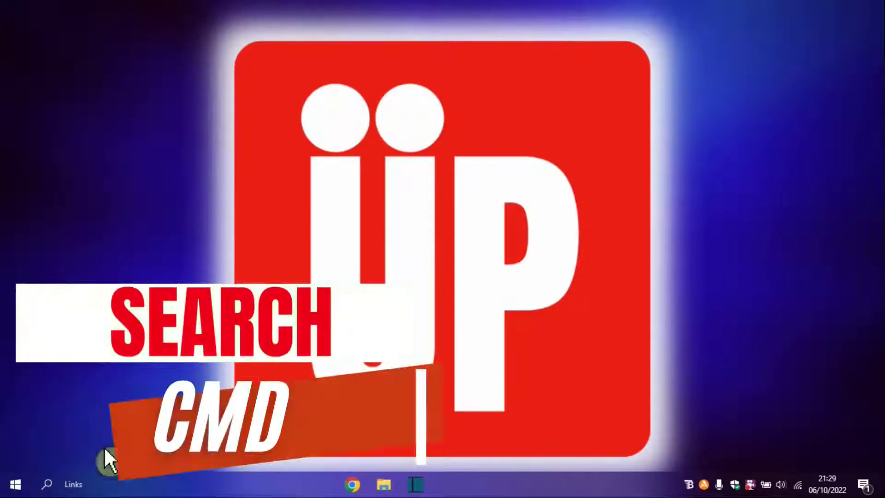
Run sfc /scannow in an administrator Command Prompt
{"action": "left_click", "coordinate": [47, 484]}
{"action": "type", "text": "cmd"}
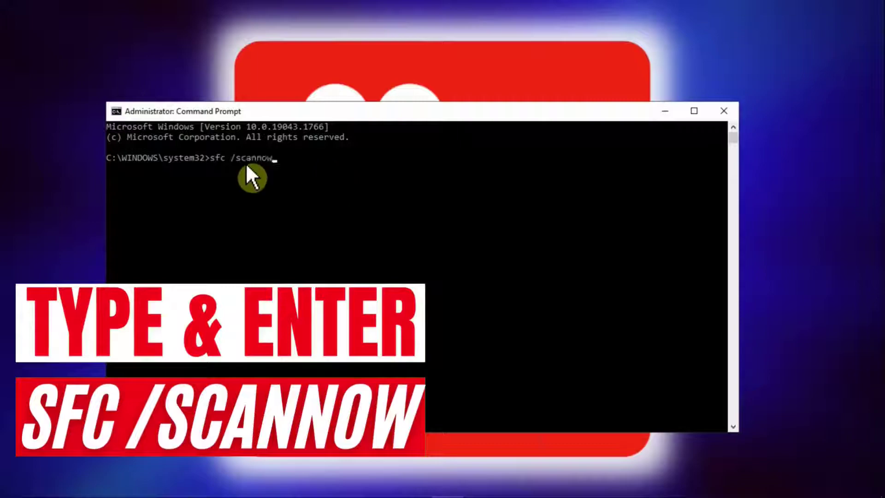
{"action": "key", "text": "Return"}
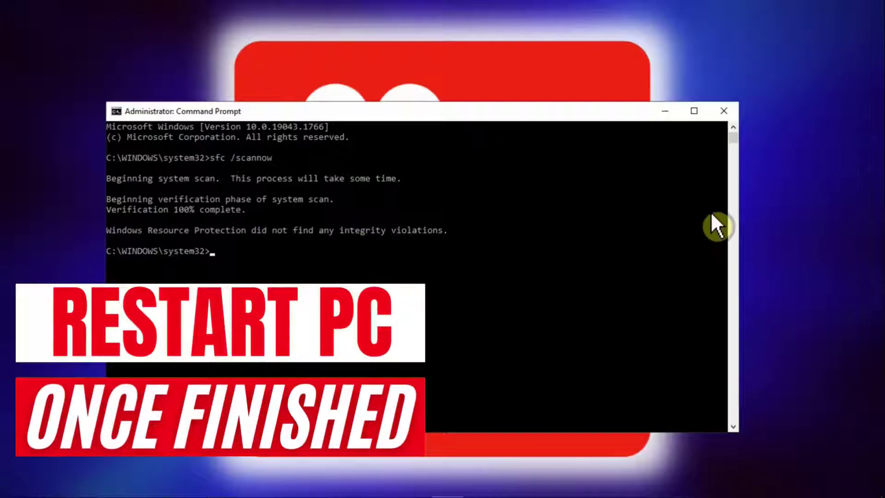
{"action": "left_click", "coordinate": [723, 110]}
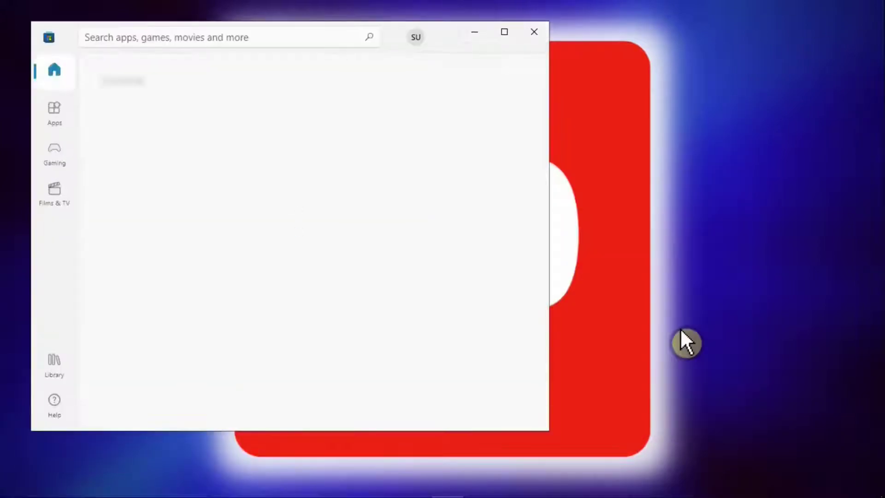